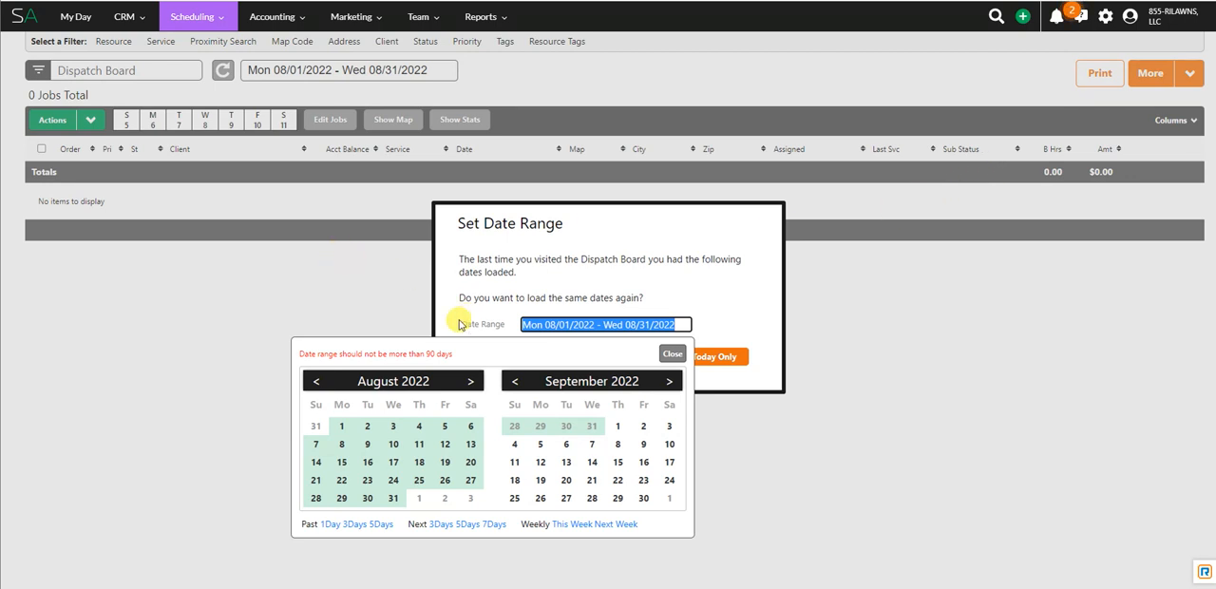
# Step: Open the Average hours by service report and show the data fields selected for its analysis
pyautogui.click(369, 349)
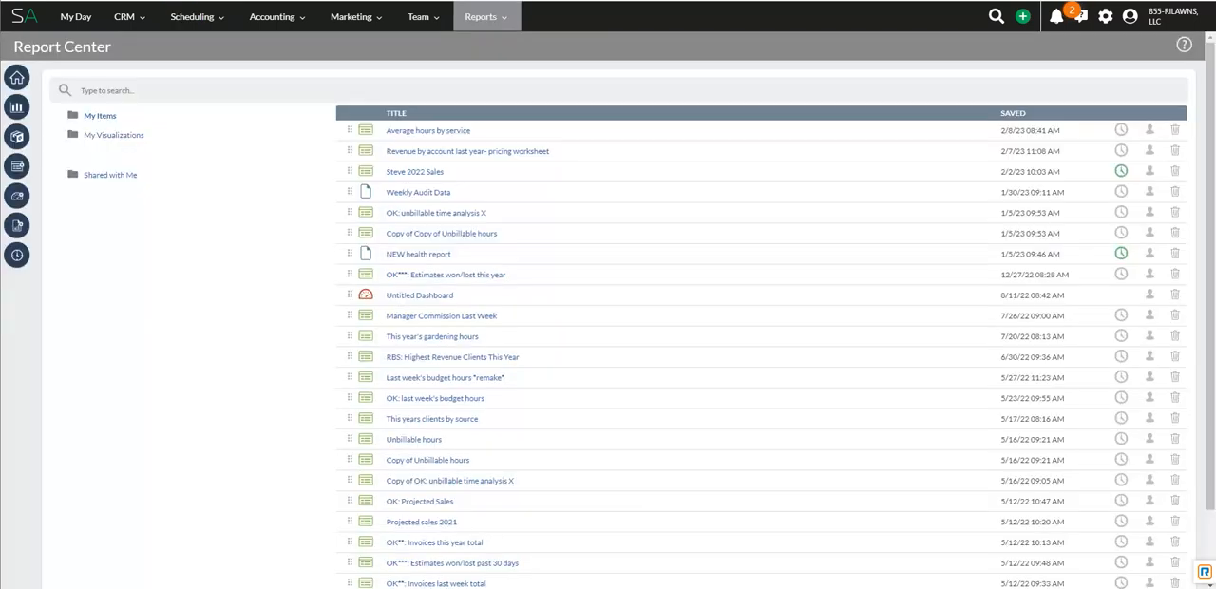
pyautogui.moveTo(490, 17)
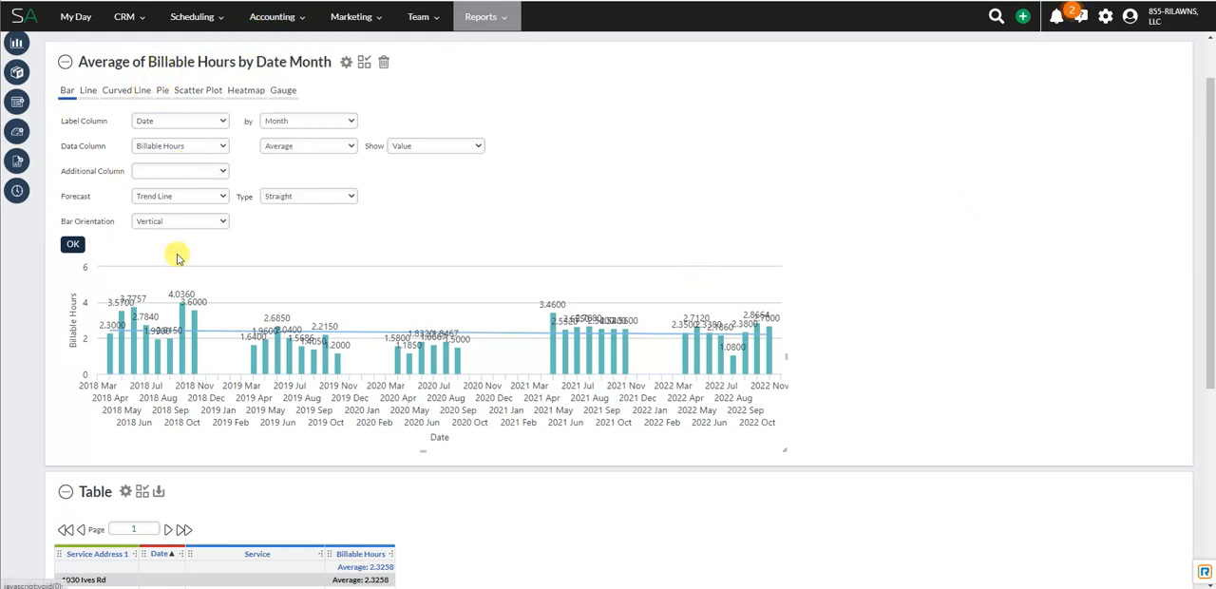
pyautogui.scroll(-3, 238, 371)
pyautogui.scroll(5, 86, 108)
pyautogui.click(84, 85)
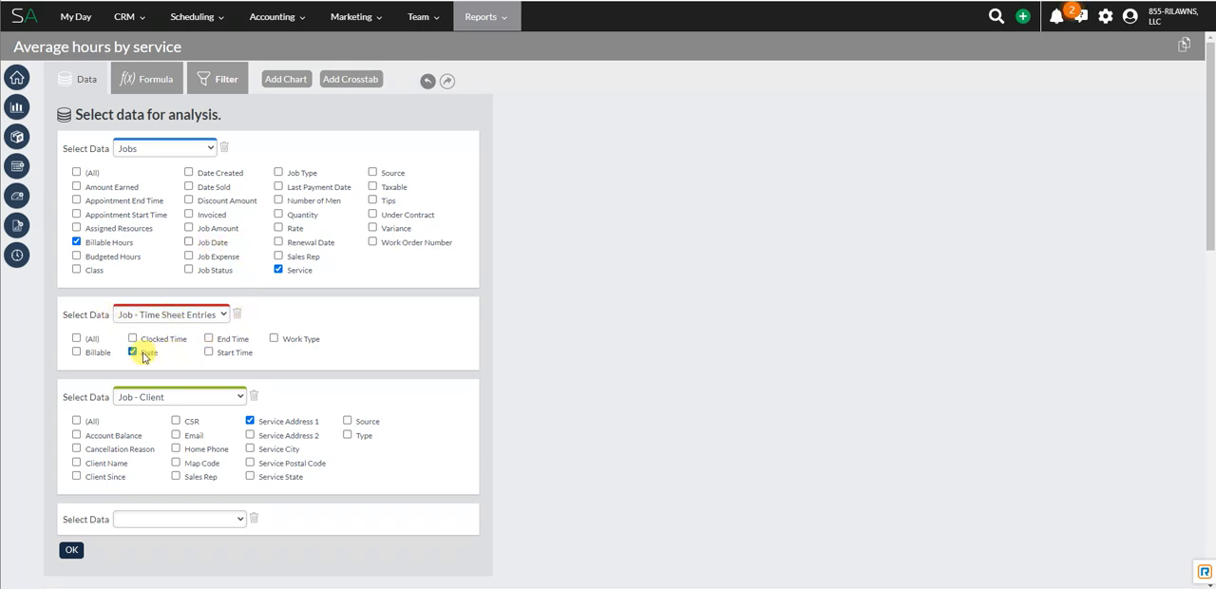
# Step: Review the selected data fields and check the grouping option on the table's Service Address 1 column
pyautogui.scroll(-1, 180, 328)
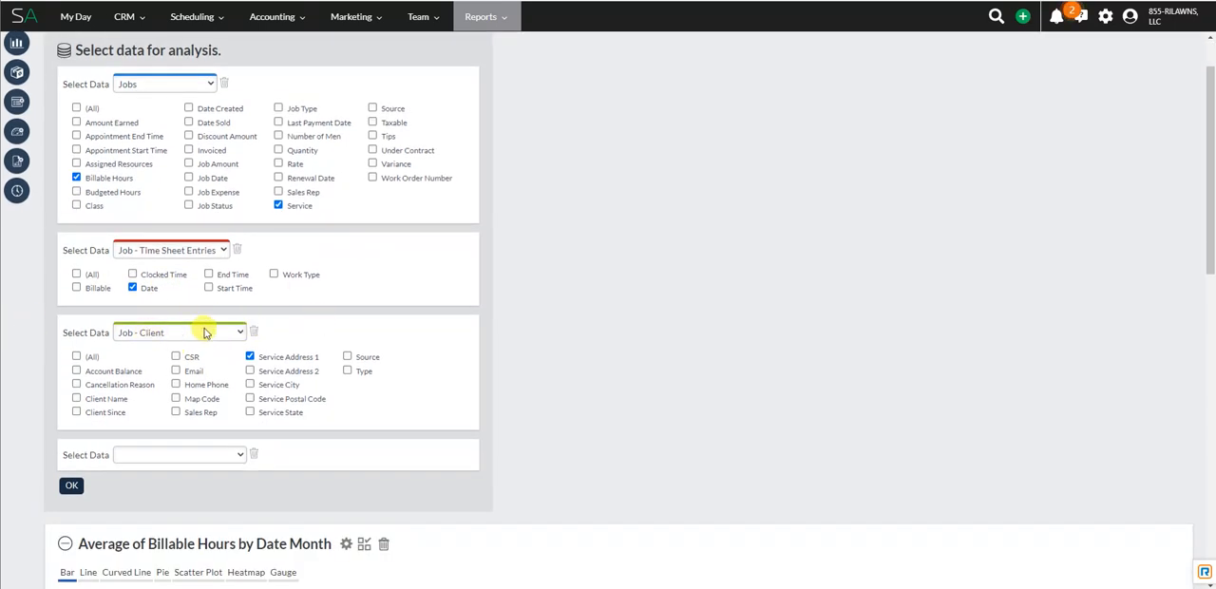
pyautogui.scroll(-5, 266, 421)
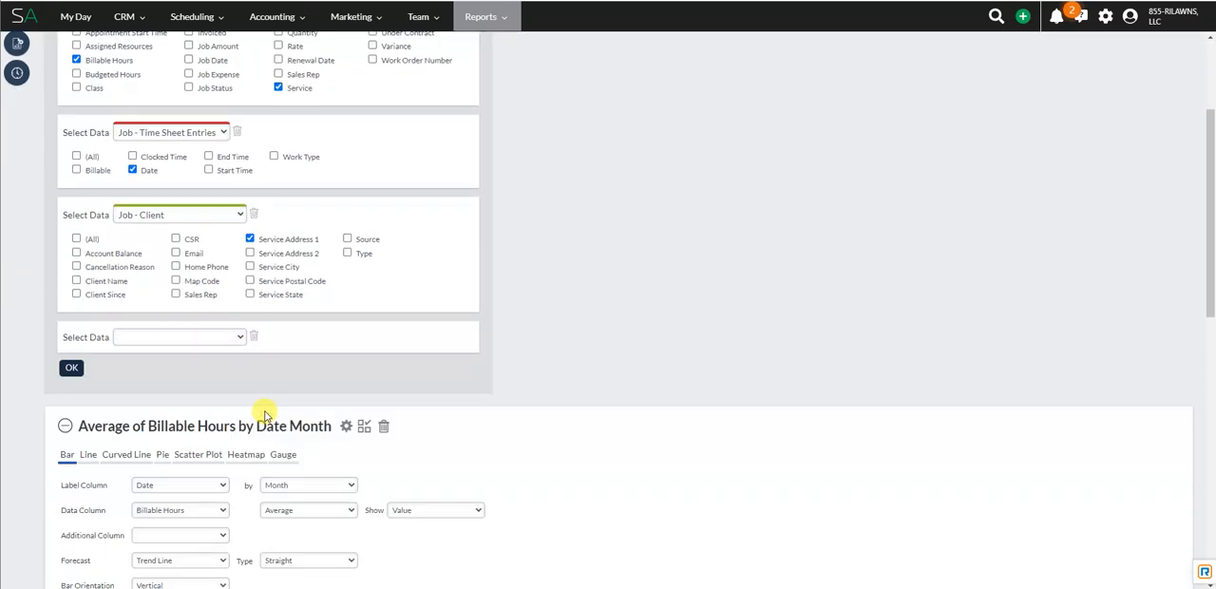
pyautogui.scroll(-8, 218, 362)
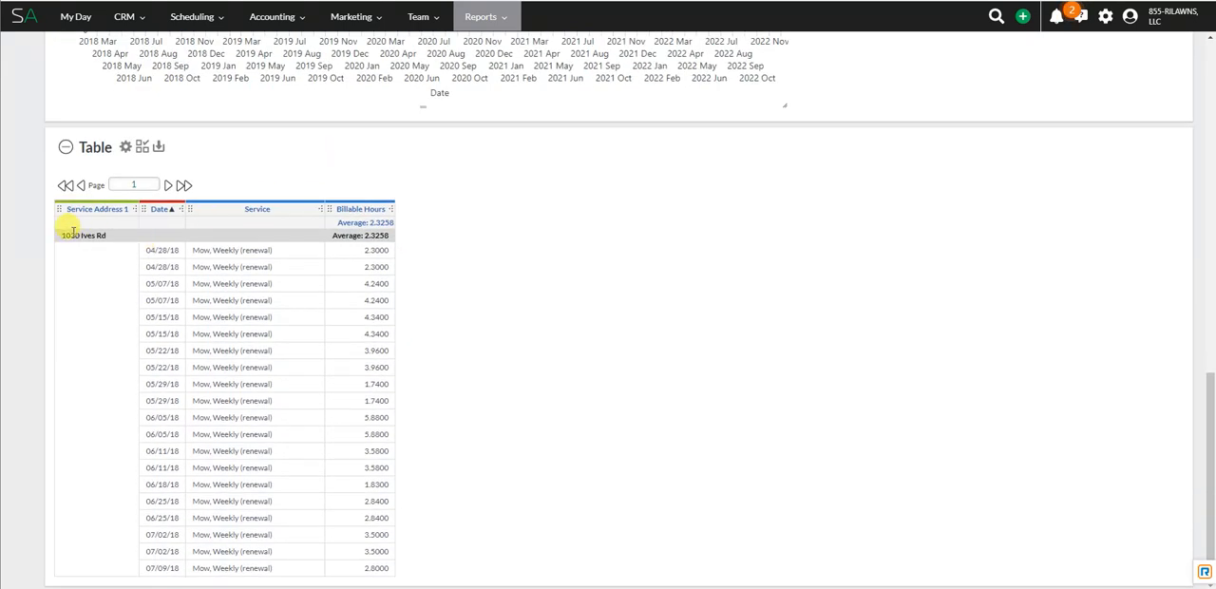
pyautogui.moveTo(61, 236); pyautogui.dragTo(111, 244)
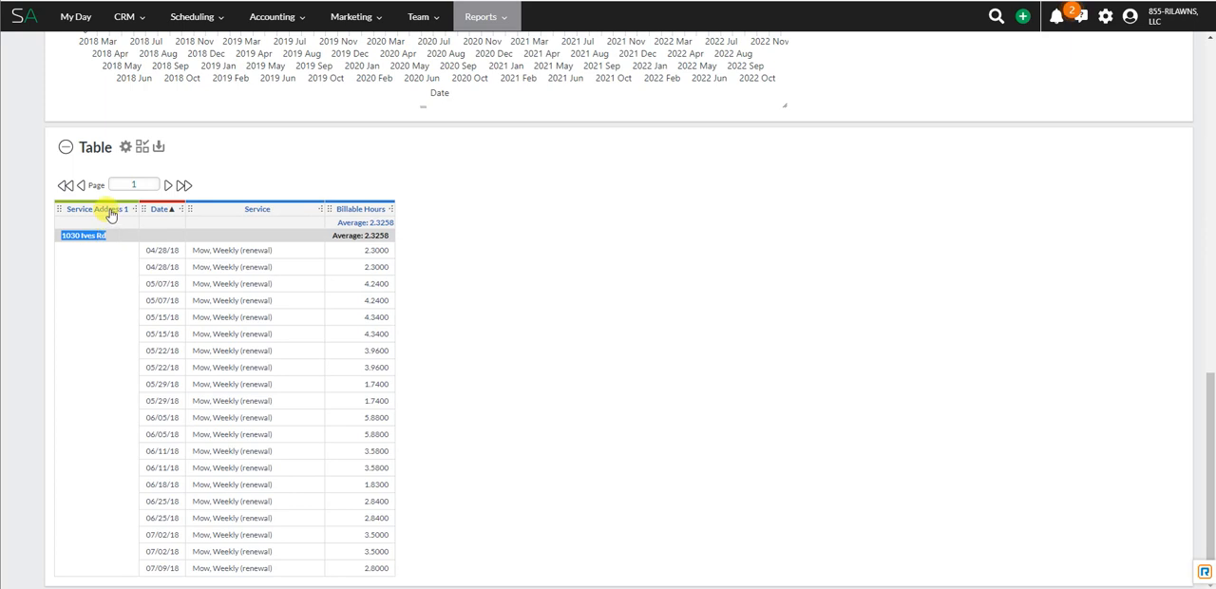
pyautogui.click(109, 214)
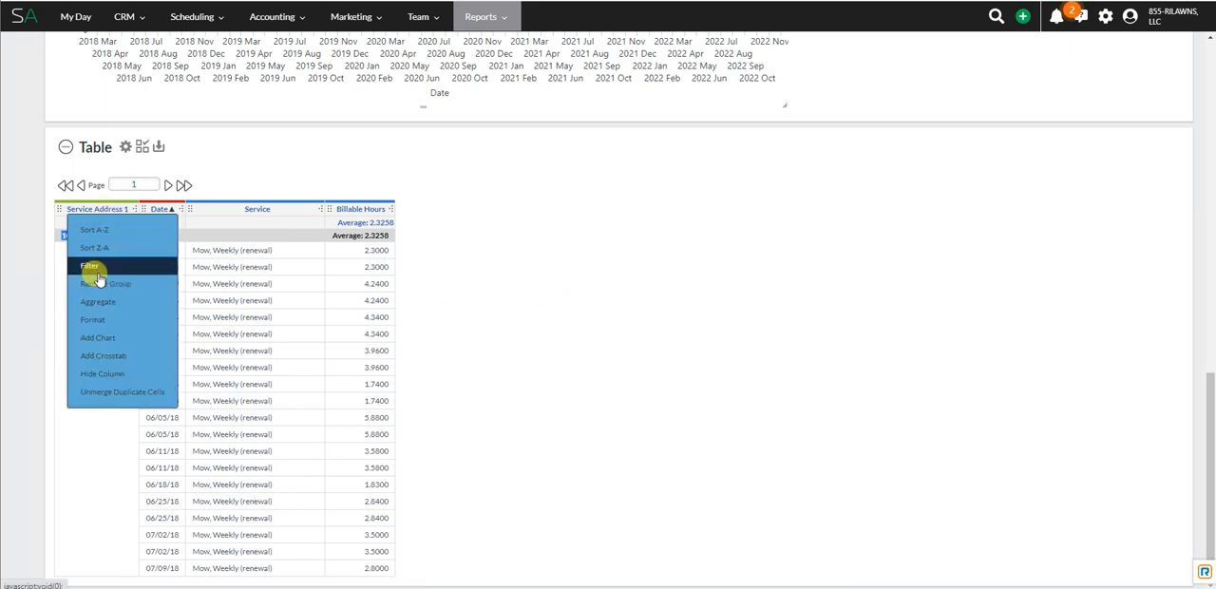
pyautogui.moveTo(114, 309)
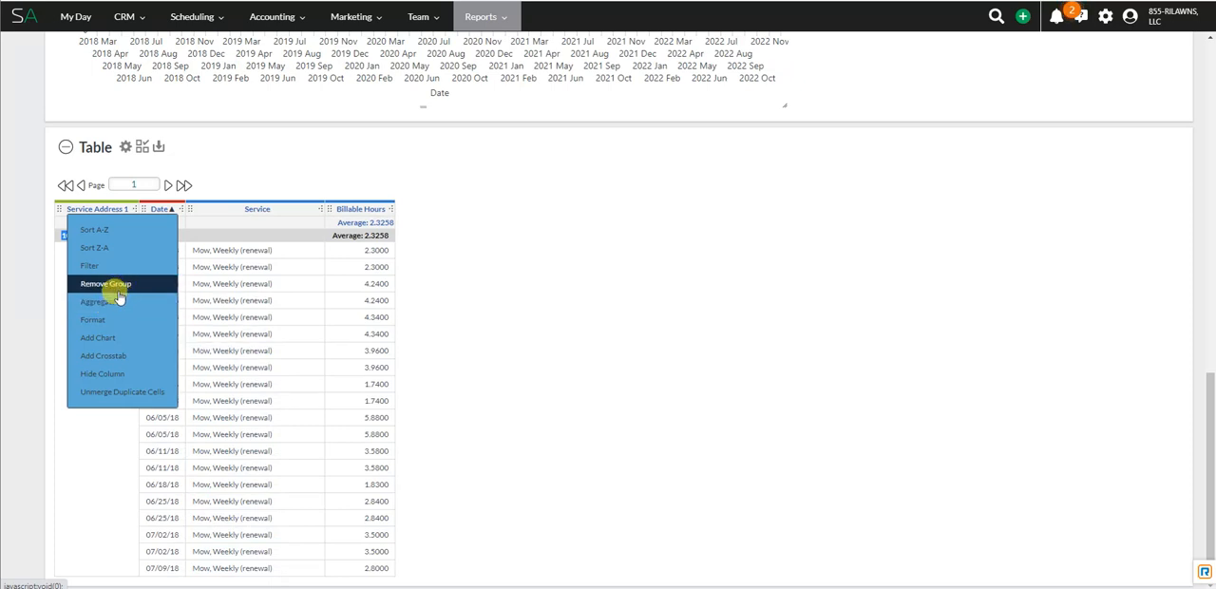
pyautogui.click(576, 282)
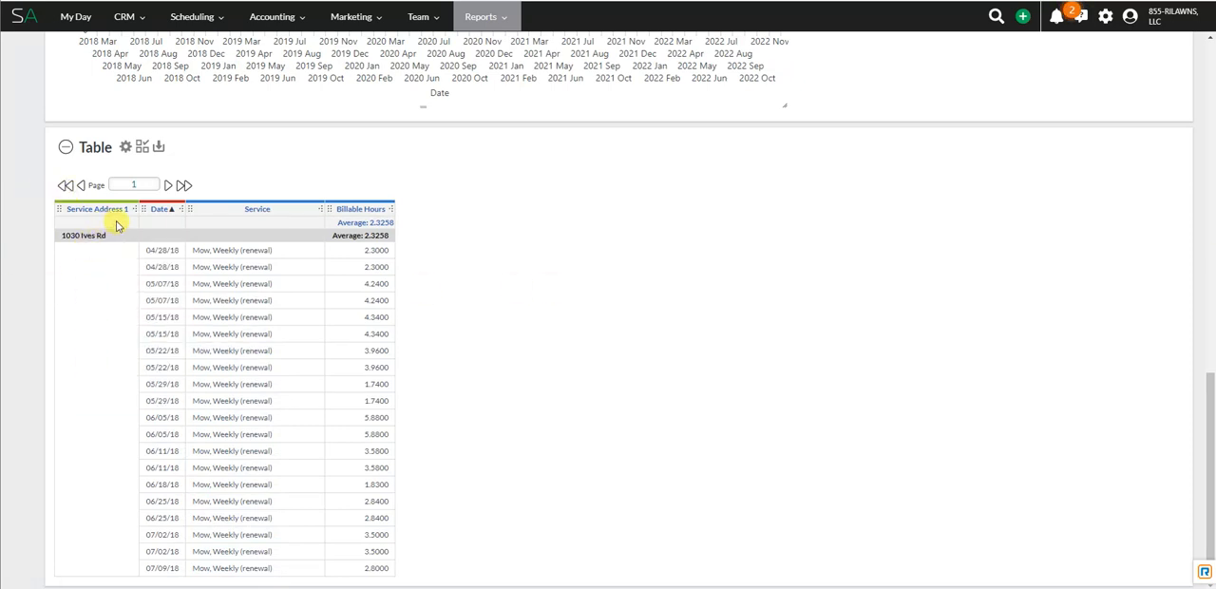
# Step: Check the Average aggregate option on the Billable Hours column and highlight the grouped address and its average
pyautogui.click(369, 210)
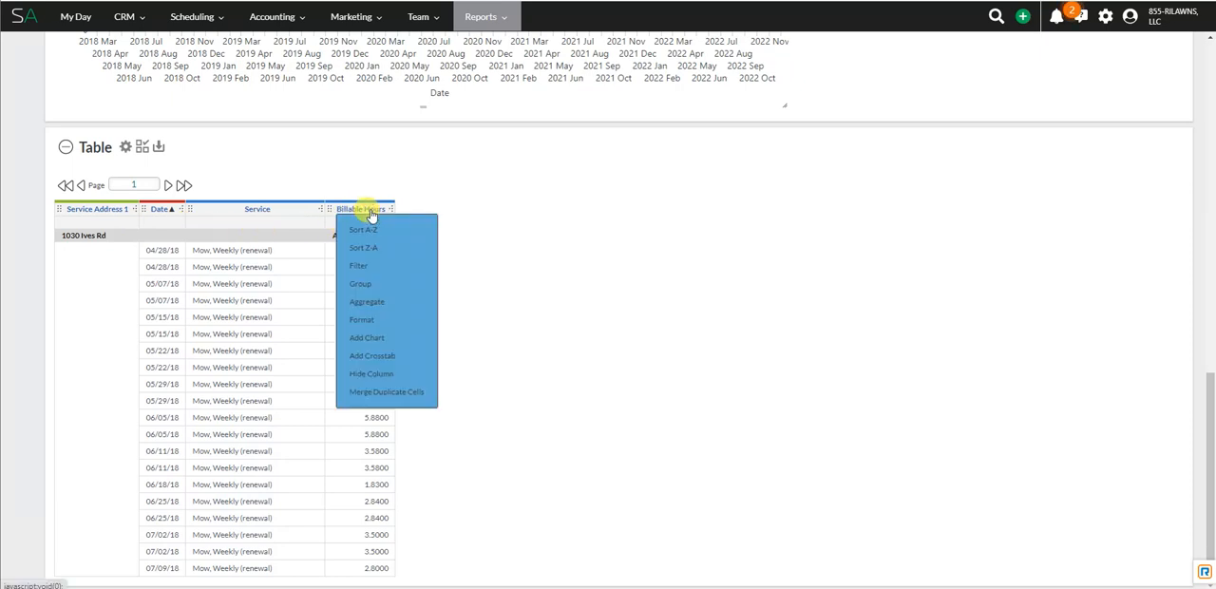
pyautogui.moveTo(385, 302)
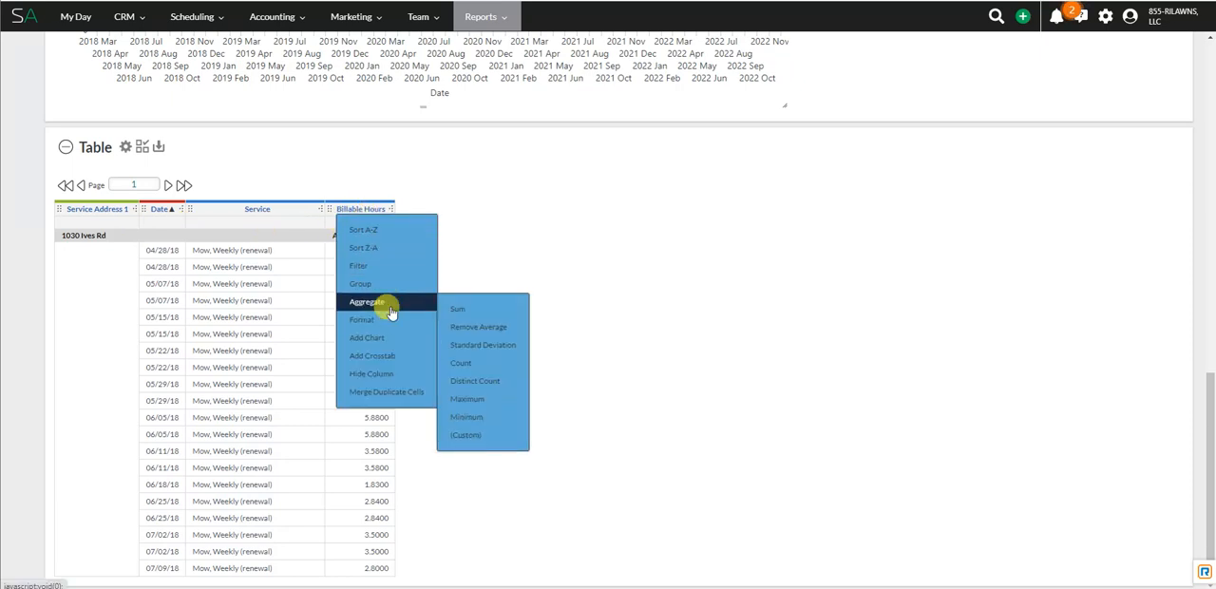
pyautogui.click(491, 328)
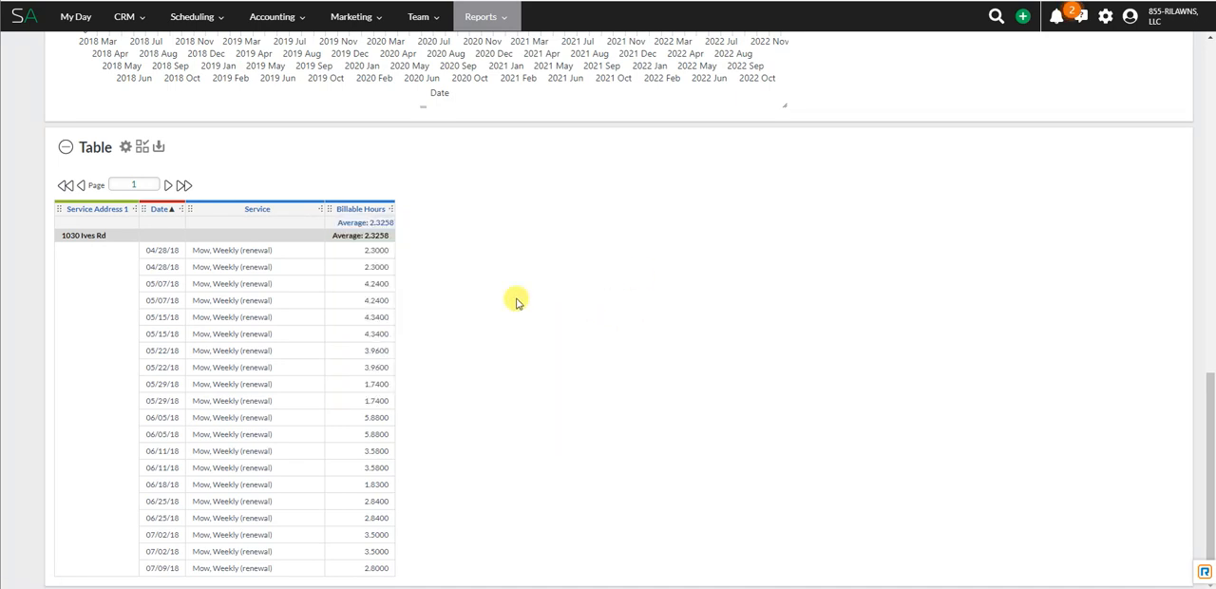
pyautogui.moveTo(63, 236); pyautogui.dragTo(211, 240)
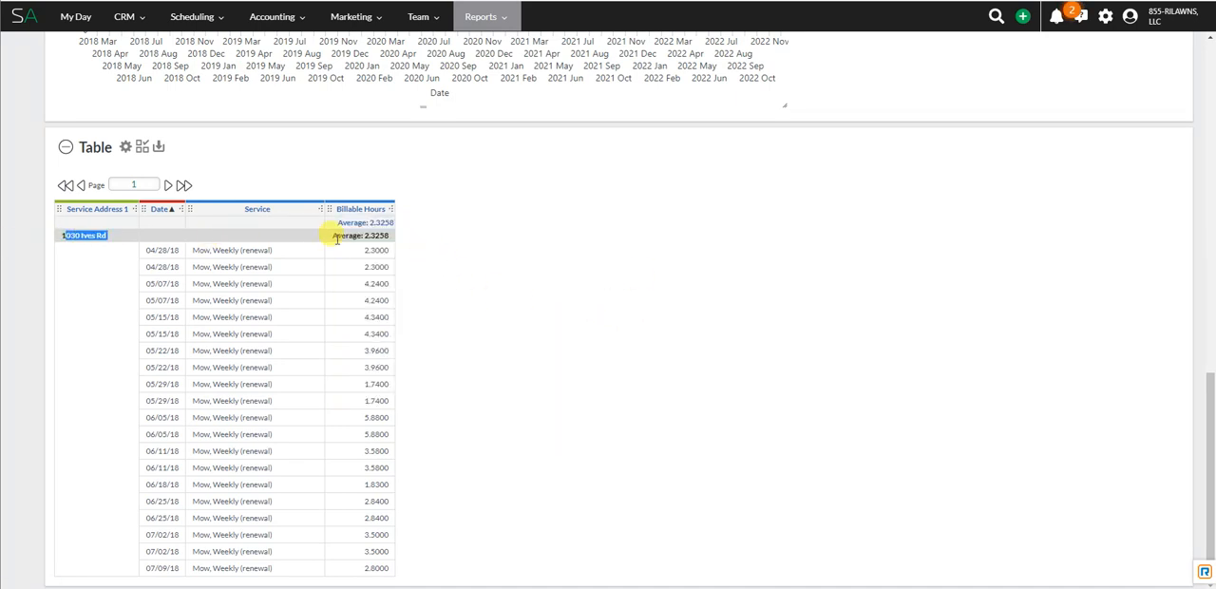
pyautogui.moveTo(363, 236); pyautogui.dragTo(398, 245)
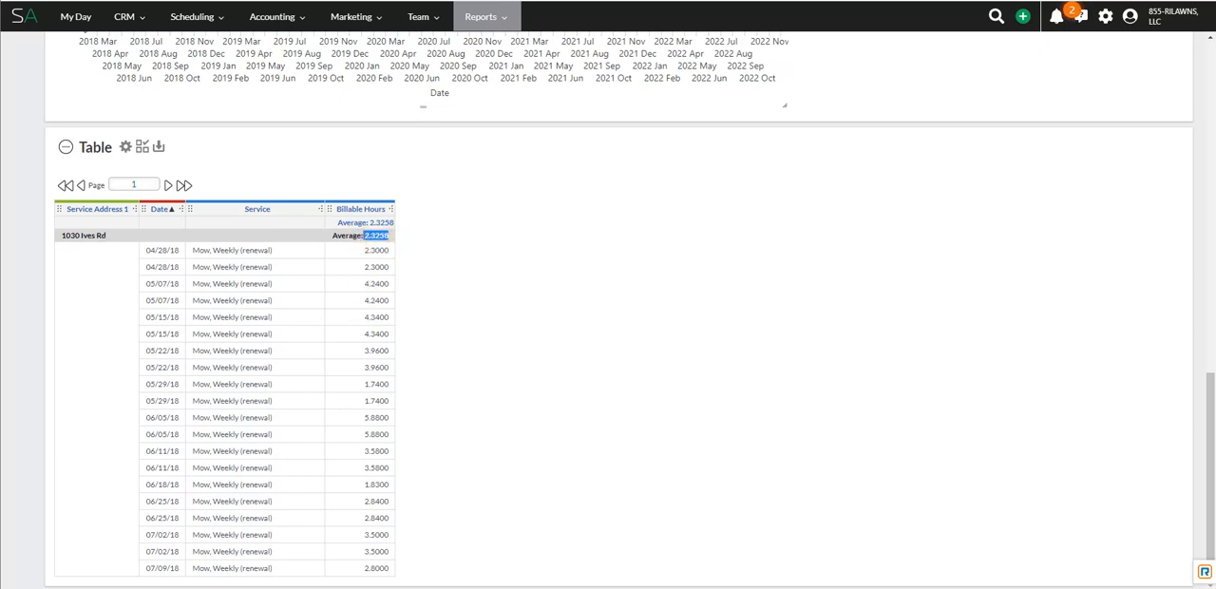
# Step: Show the report's row filters and try to change the And operator joining the end-date condition
pyautogui.scroll(3, 692, 226)
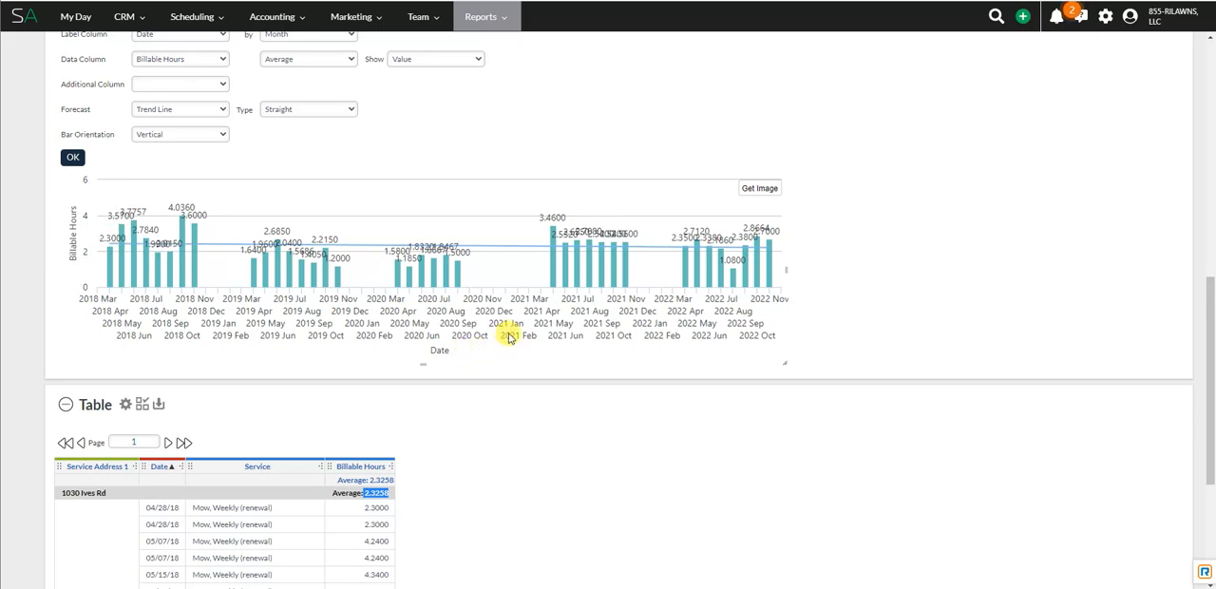
pyautogui.scroll(10, 517, 482)
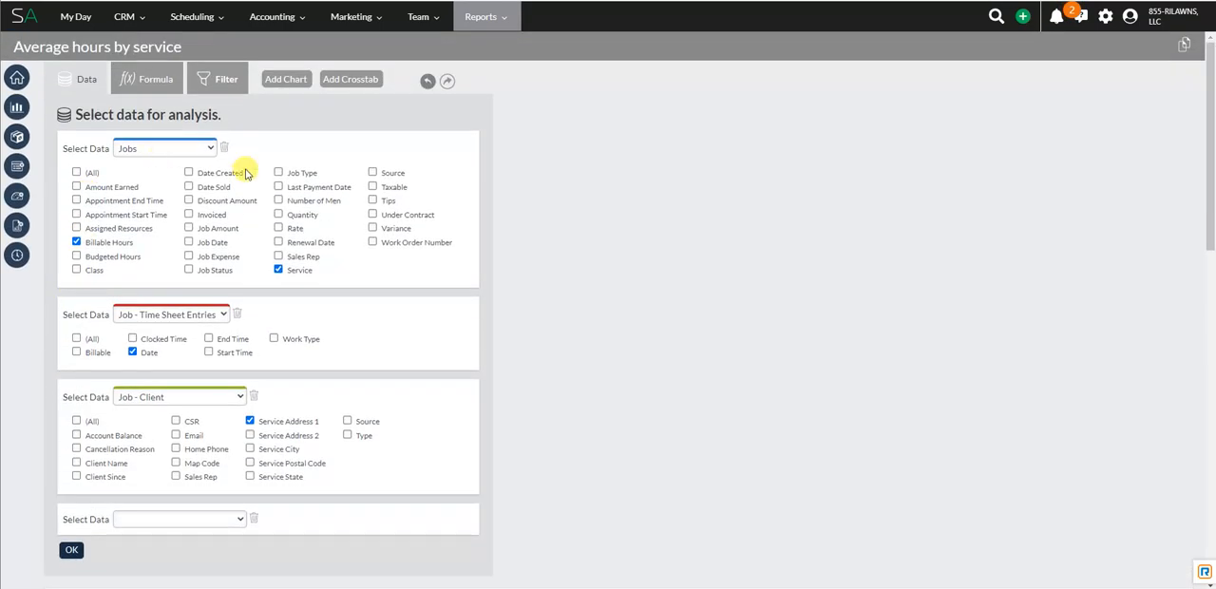
pyautogui.click(224, 79)
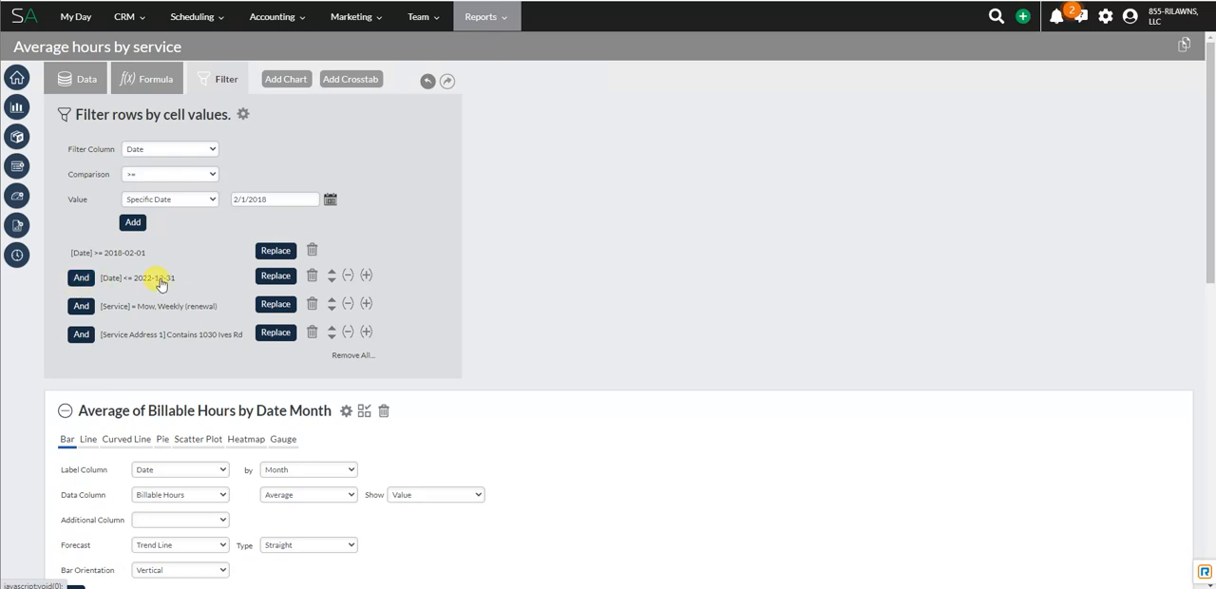
pyautogui.click(81, 279)
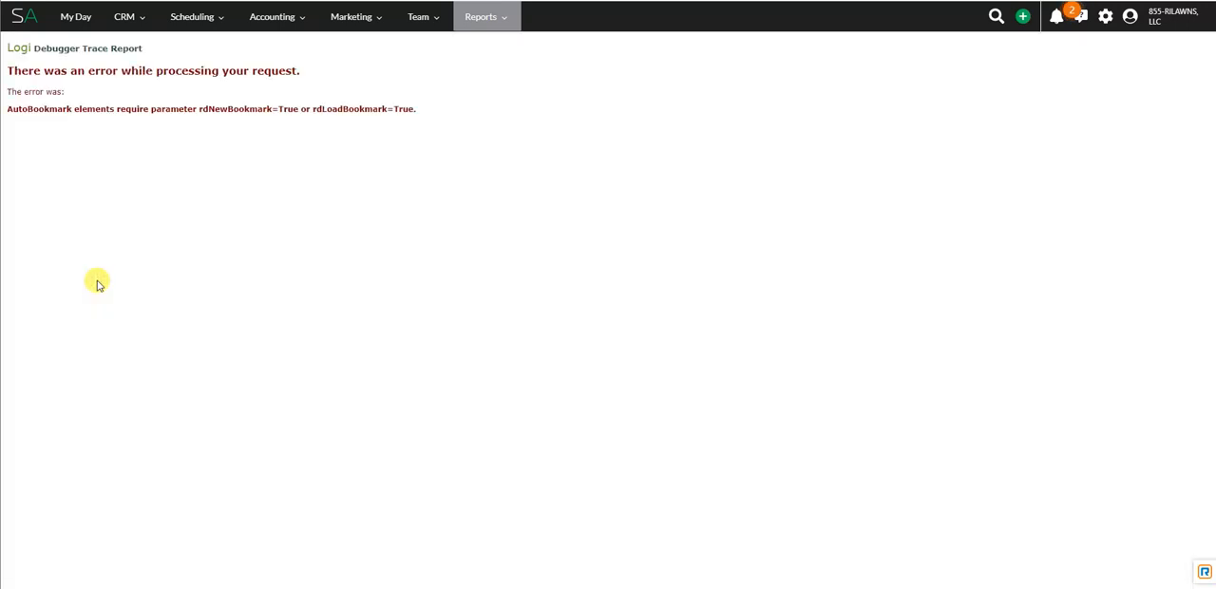
pyautogui.hotkey('alt', 'Left')
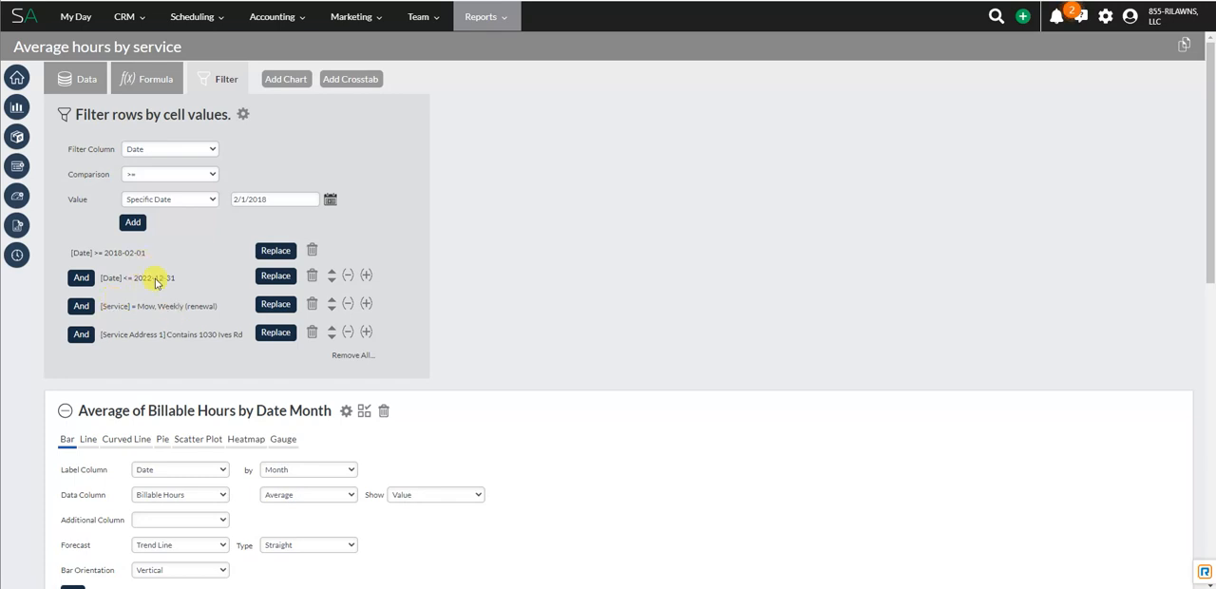
# Step: Set up a filter on the Service column with the = comparison and browse the selectable service values
pyautogui.click(186, 152)
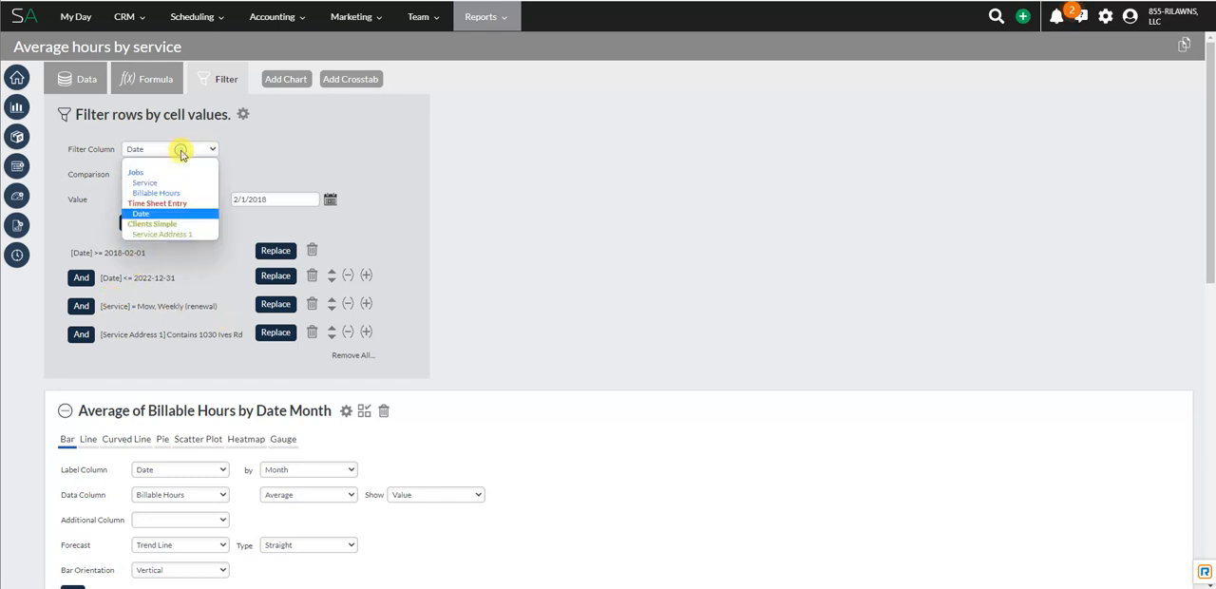
pyautogui.click(181, 185)
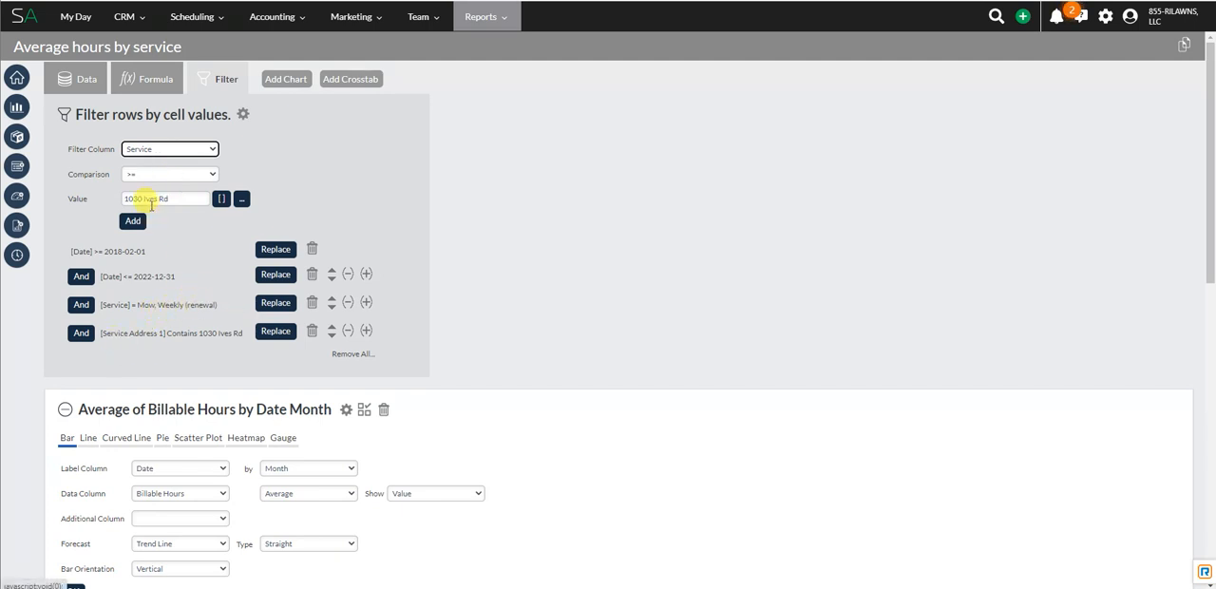
pyautogui.click(158, 178)
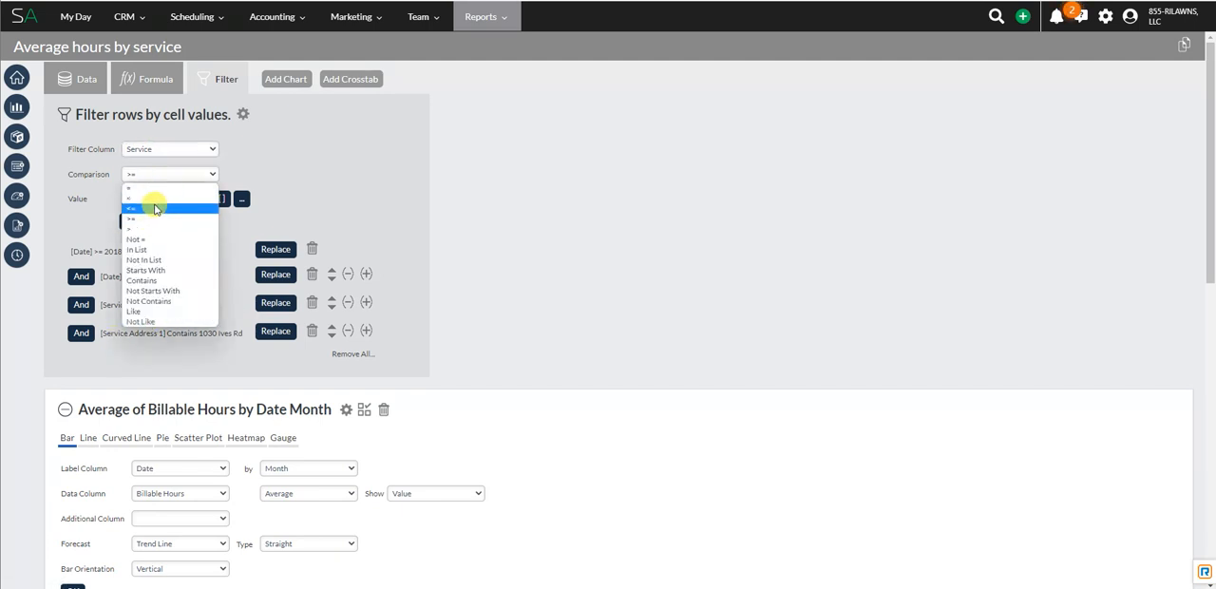
pyautogui.click(154, 187)
pyautogui.click(181, 198)
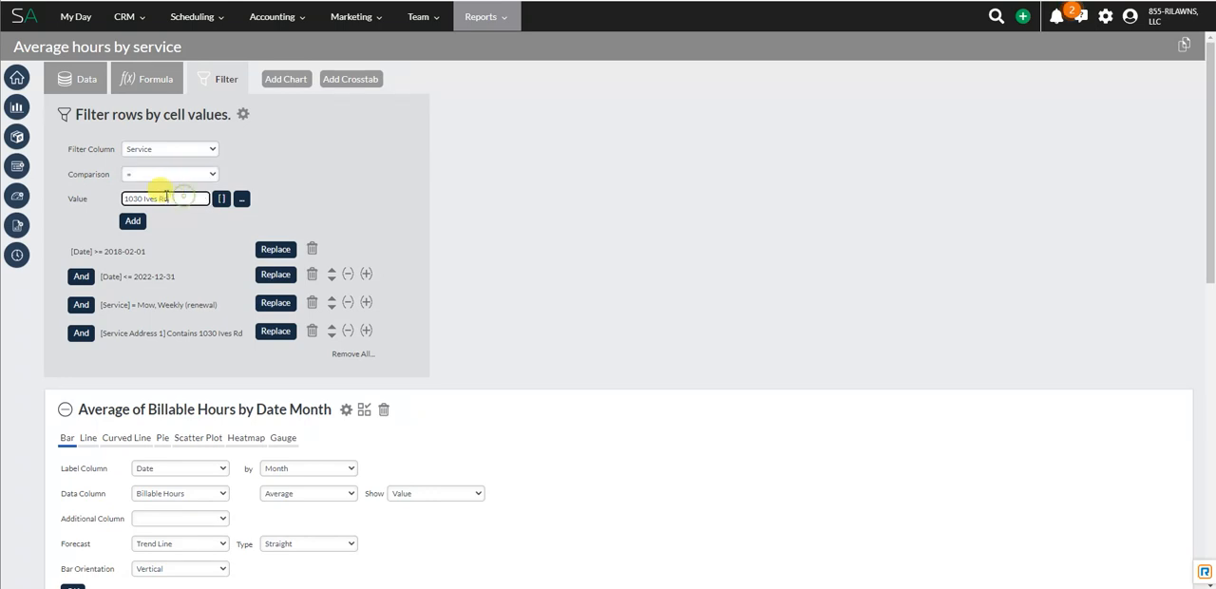
pyautogui.click(239, 204)
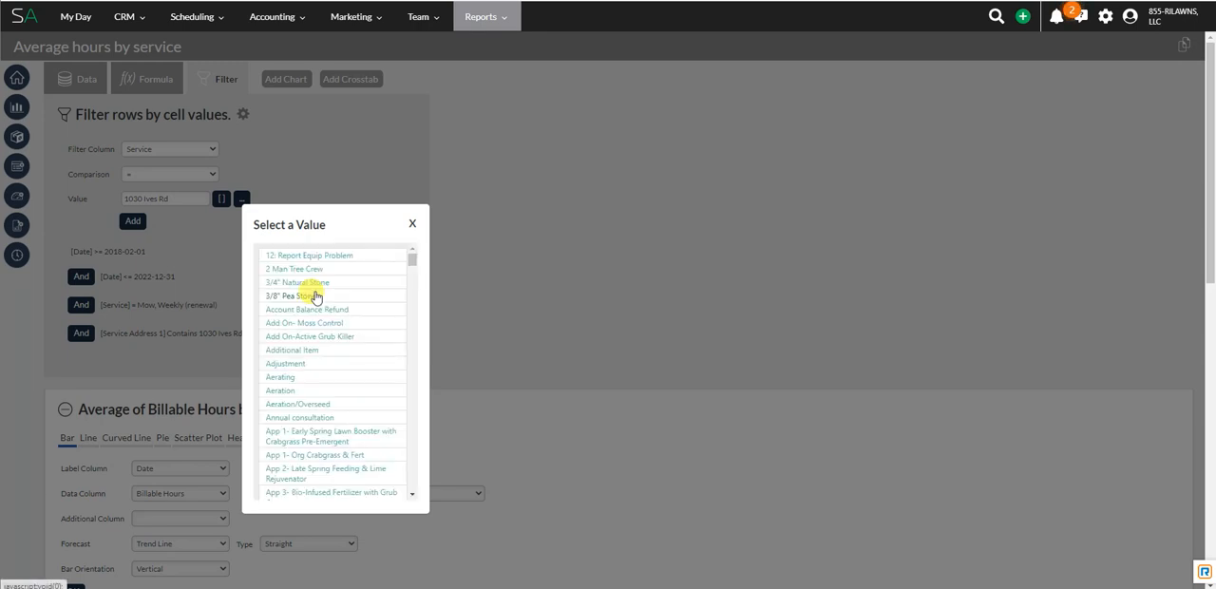
pyautogui.click(413, 222)
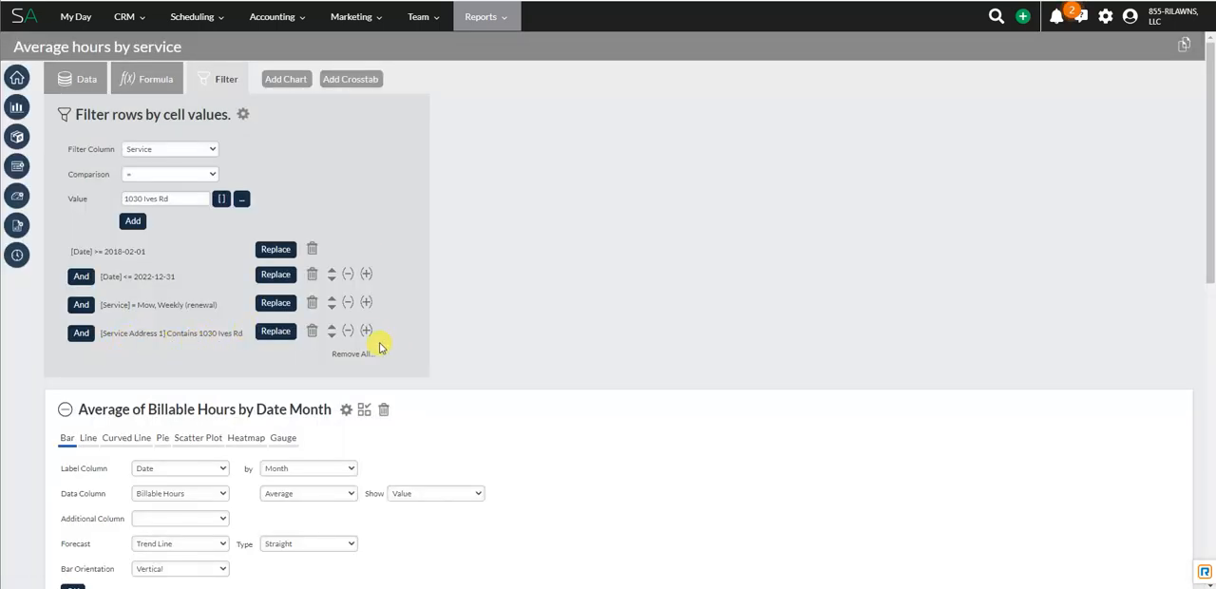
# Step: Review the billable hours chart and table, then bring back the report's data field selection
pyautogui.scroll(-3, 308, 357)
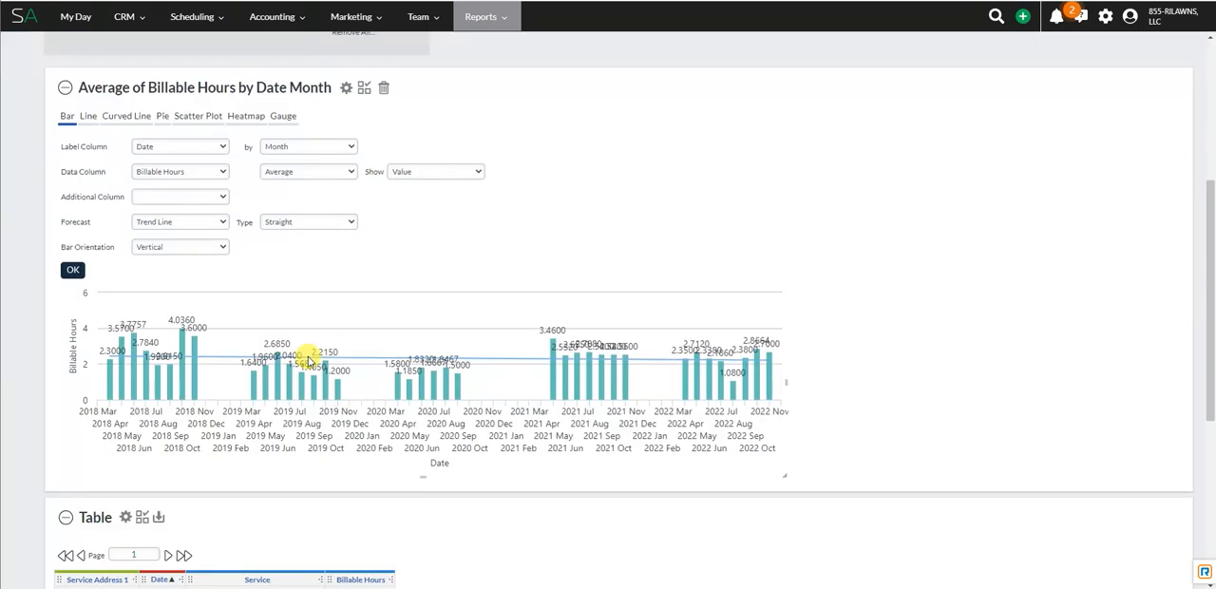
pyautogui.scroll(-2, 275, 523)
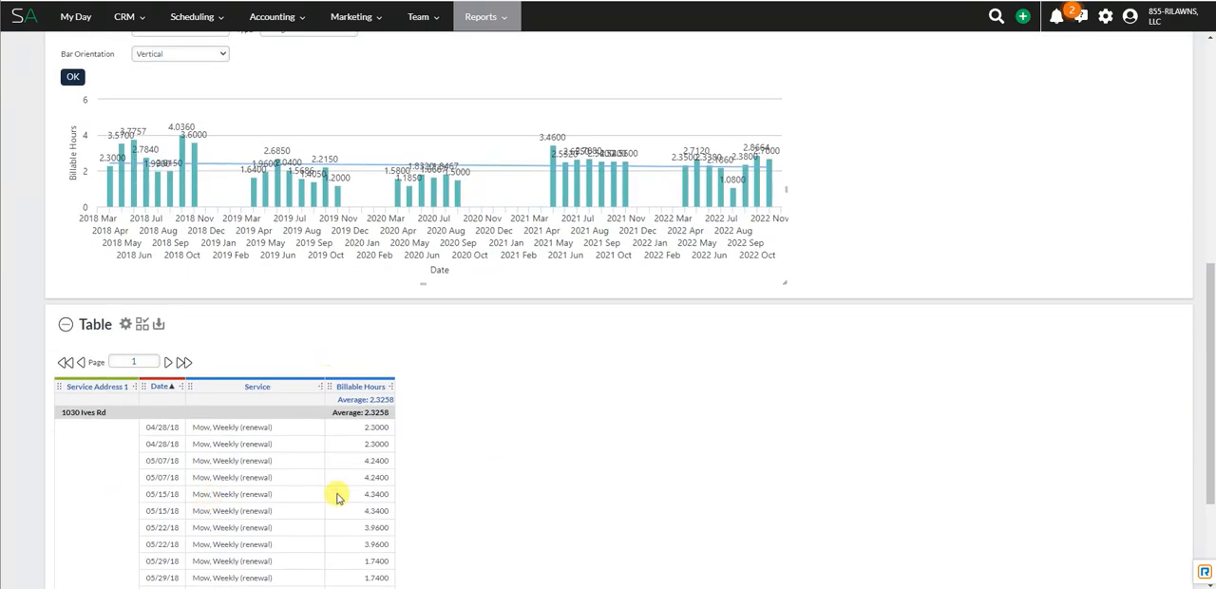
pyautogui.scroll(1, 334, 508)
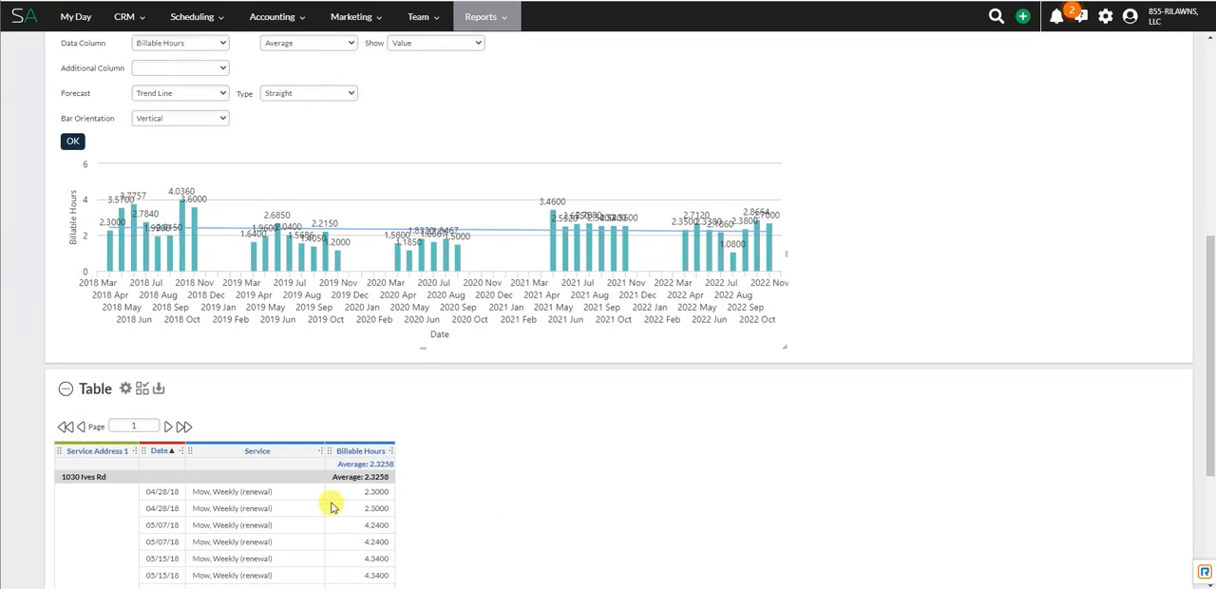
pyautogui.scroll(3, 402, 253)
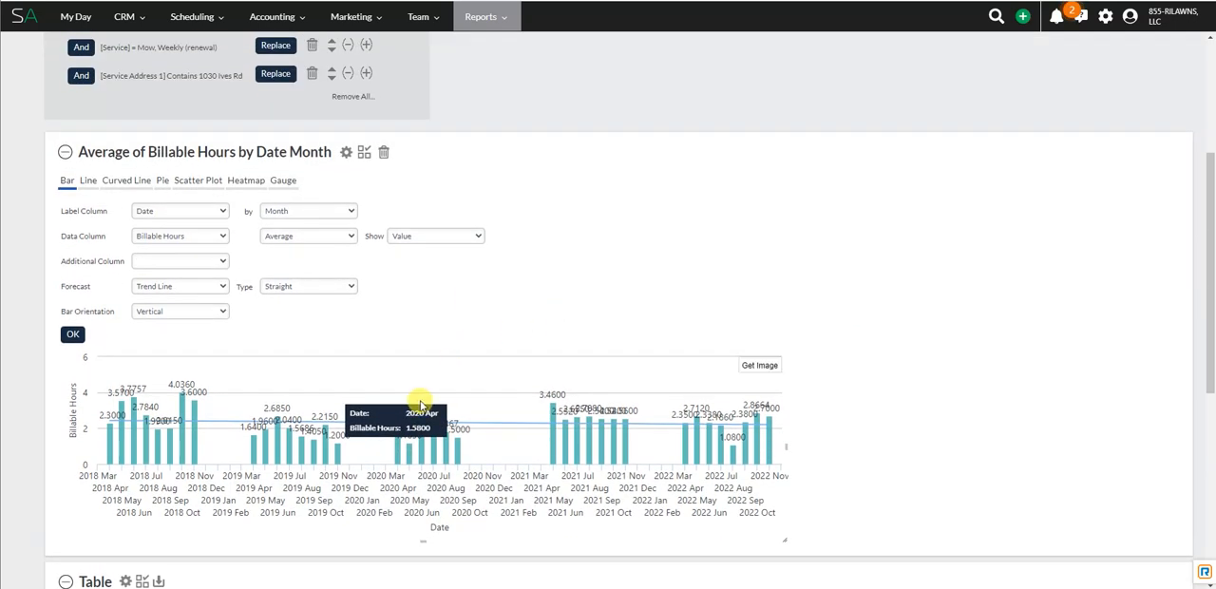
pyautogui.scroll(4, 188, 194)
pyautogui.click(87, 82)
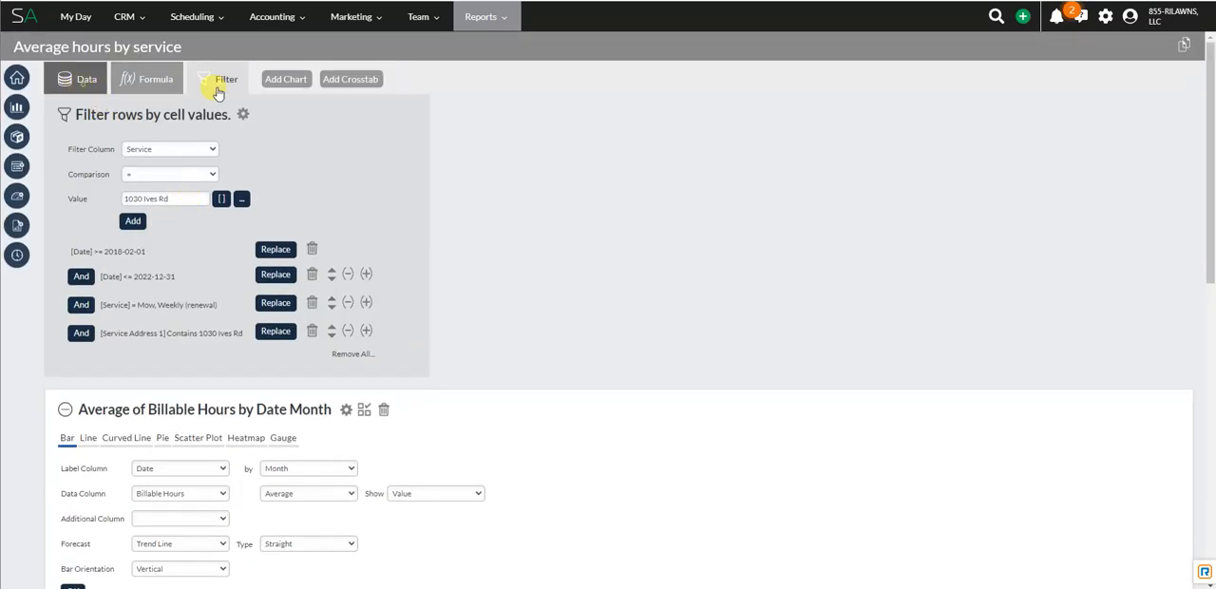
pyautogui.click(298, 82)
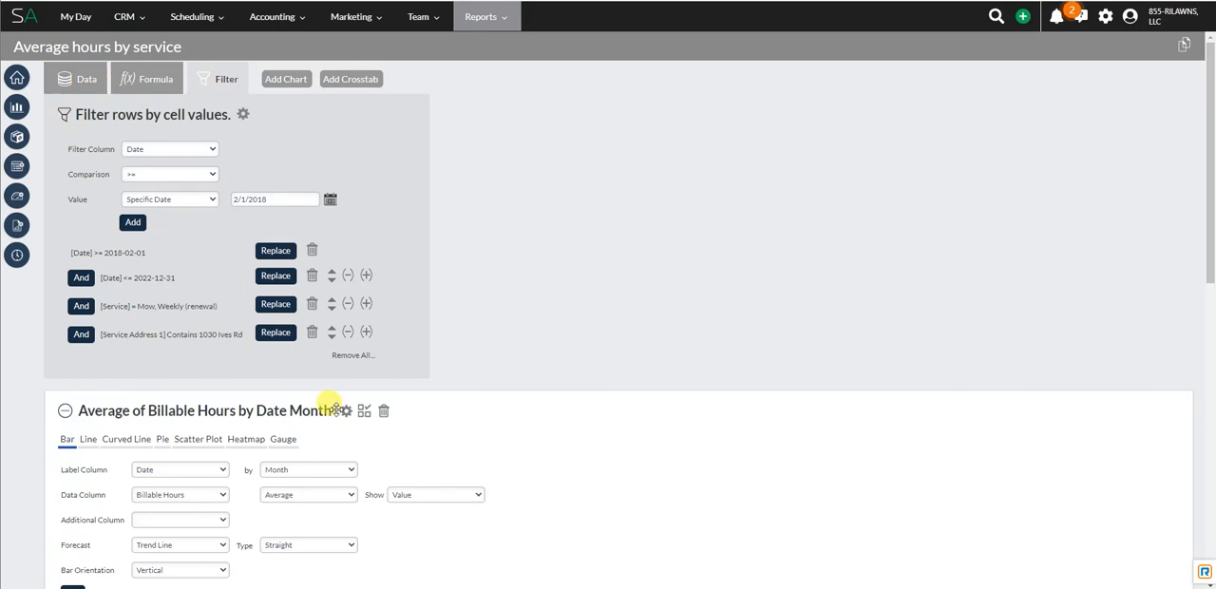
pyautogui.click(81, 79)
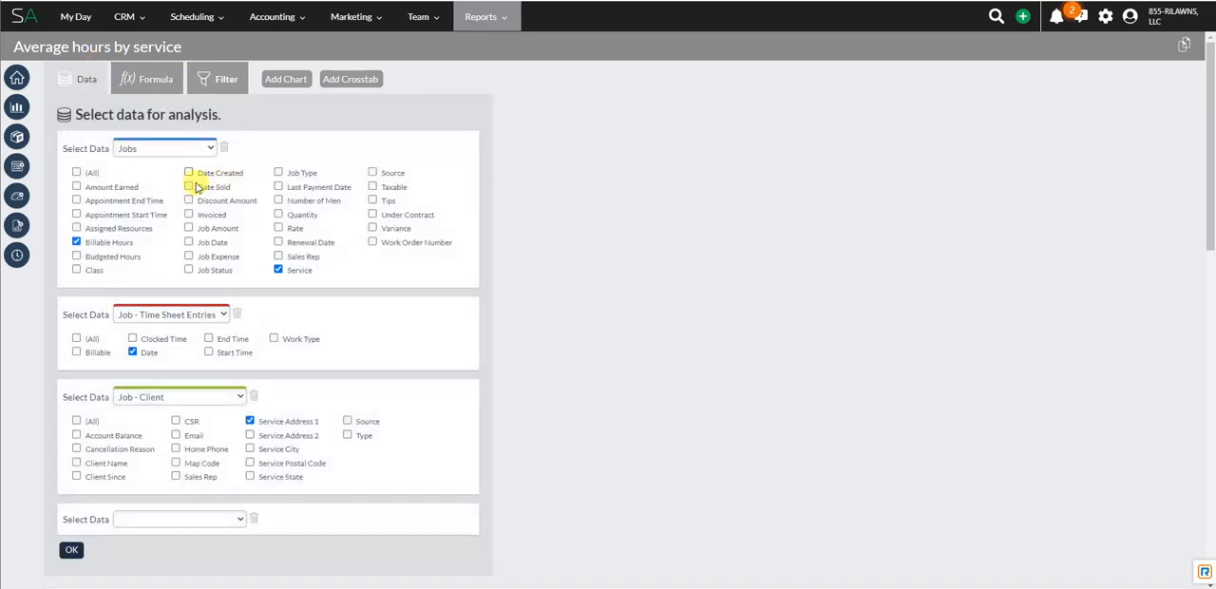
# Step: Examine the bar chart's date interval, data column, aggregation and display options, along with the chart and table
pyautogui.scroll(-5, 183, 319)
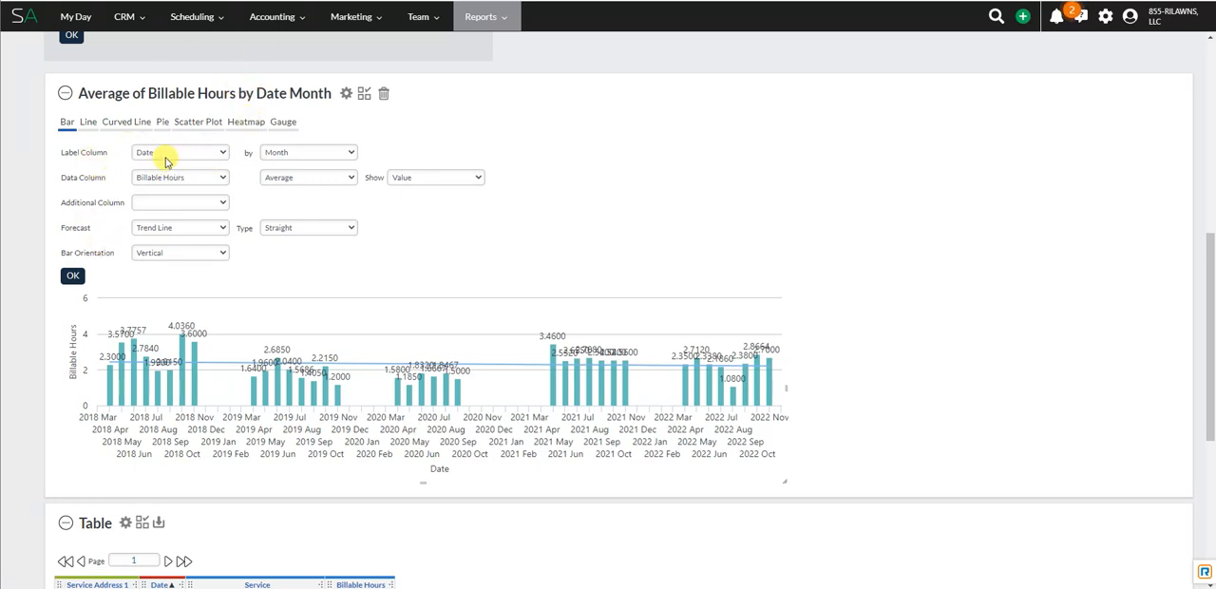
pyautogui.click(304, 155)
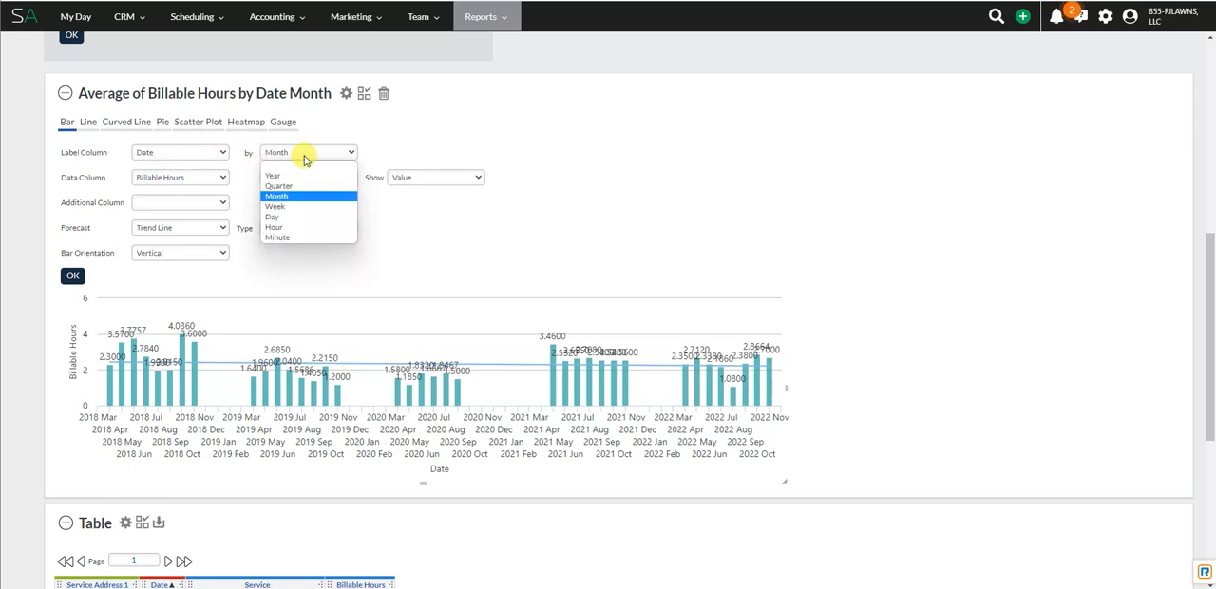
pyautogui.click(285, 155)
pyautogui.click(174, 182)
pyautogui.click(175, 180)
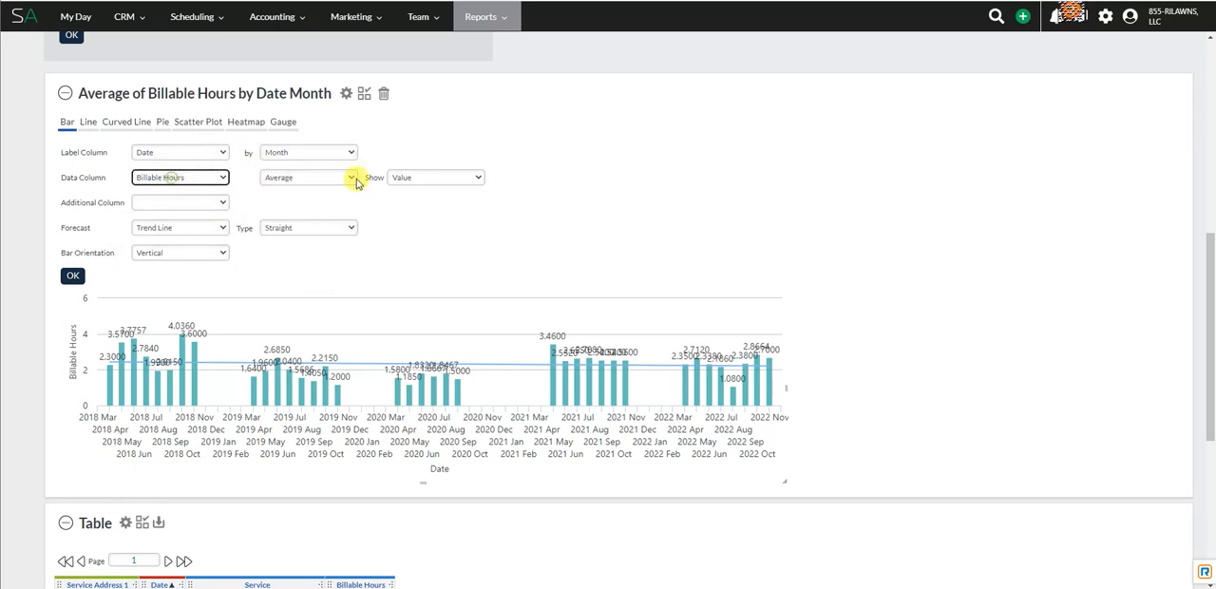
pyautogui.click(298, 188)
pyautogui.click(457, 177)
pyautogui.click(442, 195)
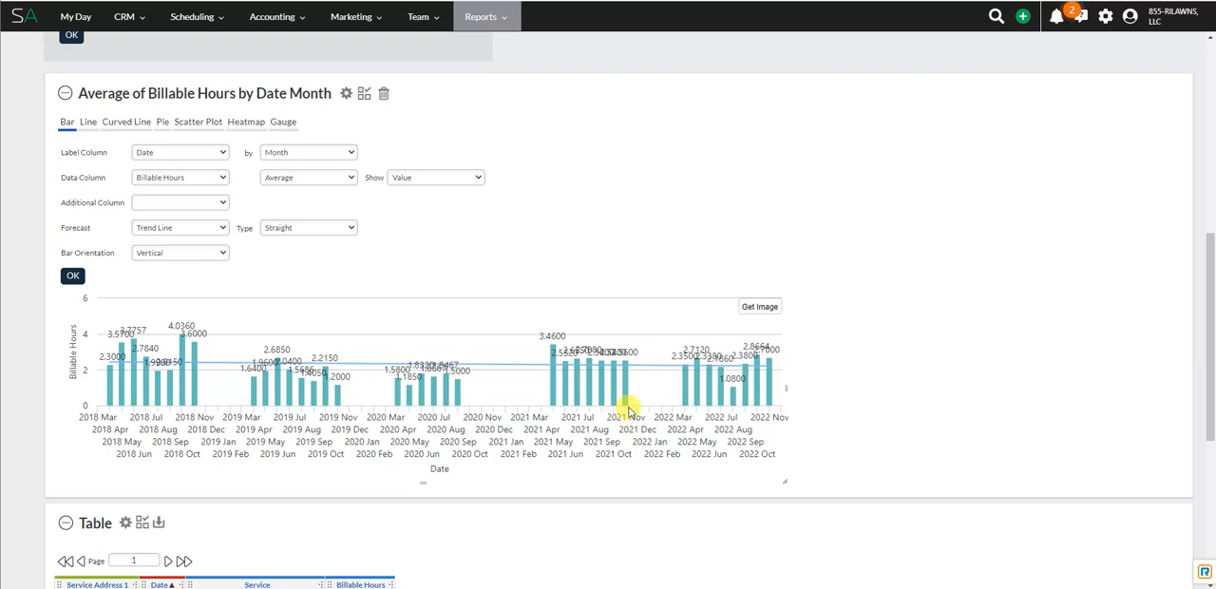
pyautogui.scroll(-2, 570, 407)
pyautogui.scroll(4, 494, 397)
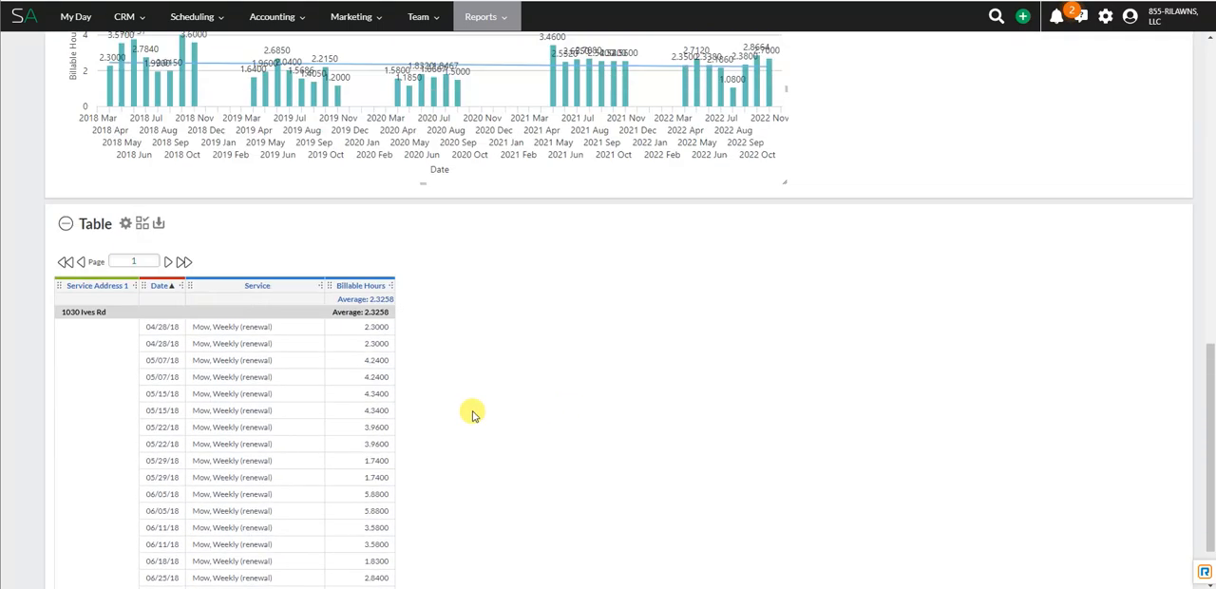
pyautogui.scroll(-2, 470, 408)
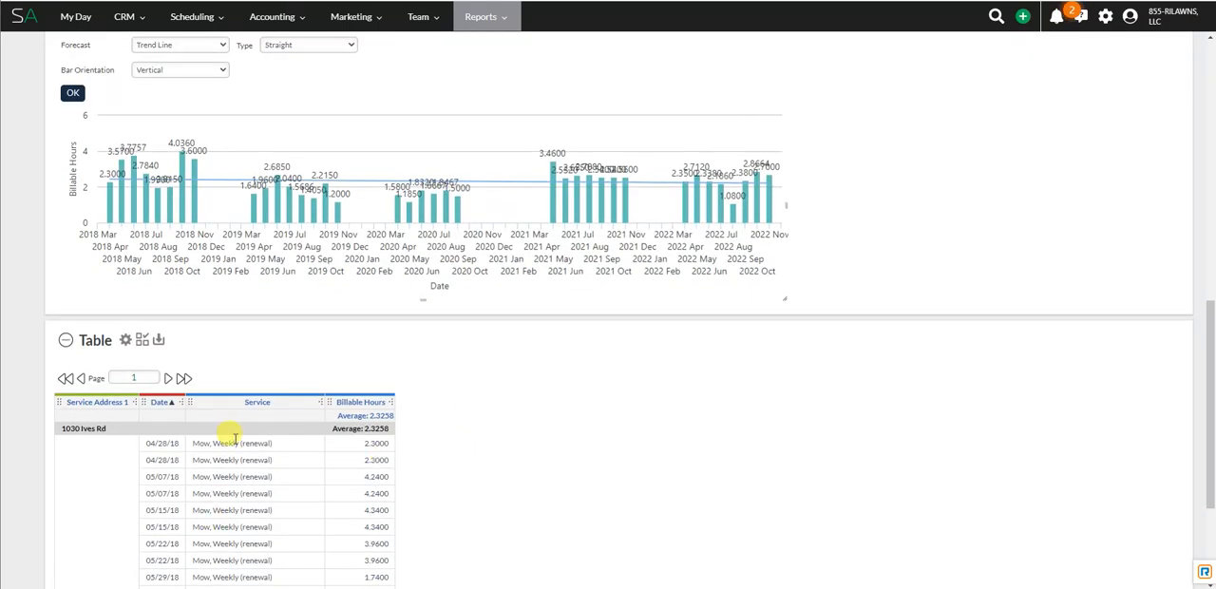
pyautogui.scroll(5, 542, 530)
pyautogui.scroll(4, 678, 337)
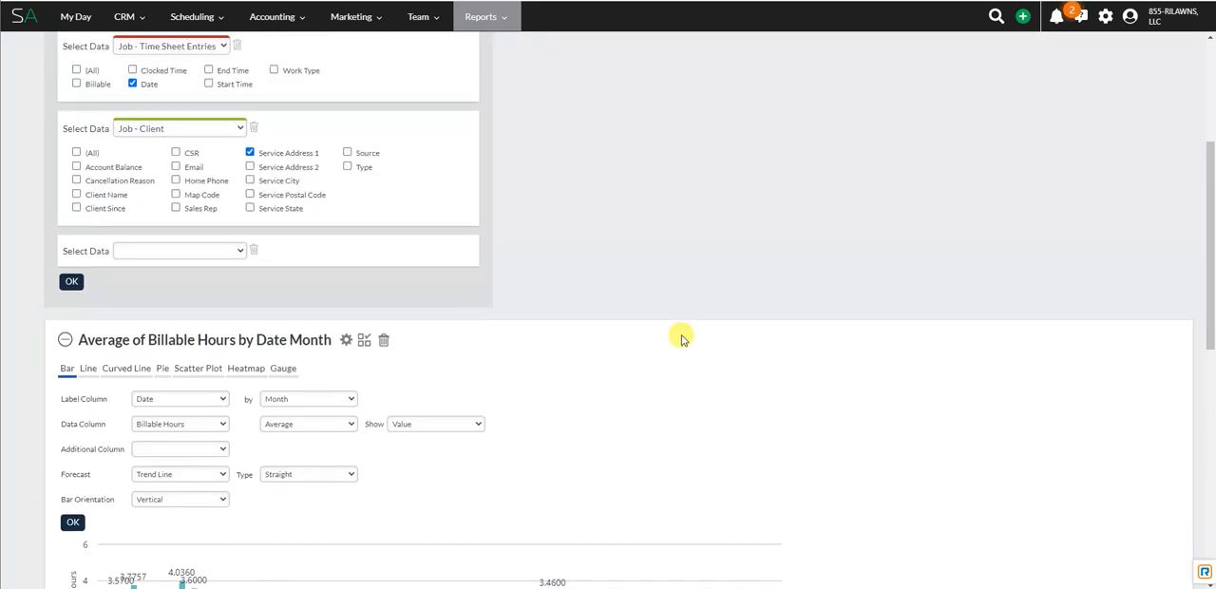